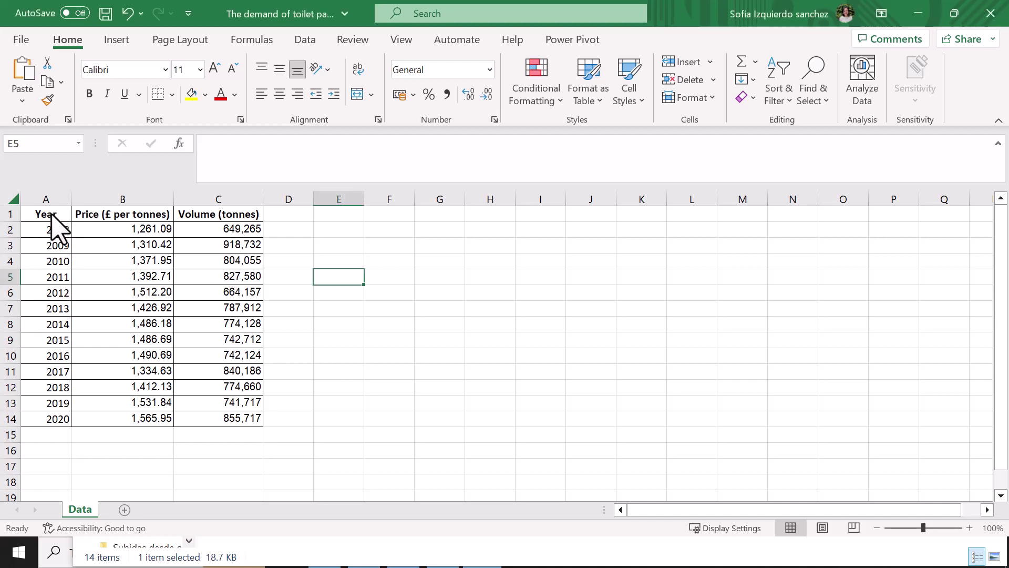
# - Insert a 2-D line chart of the year and price data in A1:B14 and delete its chart title
pyautogui.moveTo(49, 214); pyautogui.dragTo(122, 419)
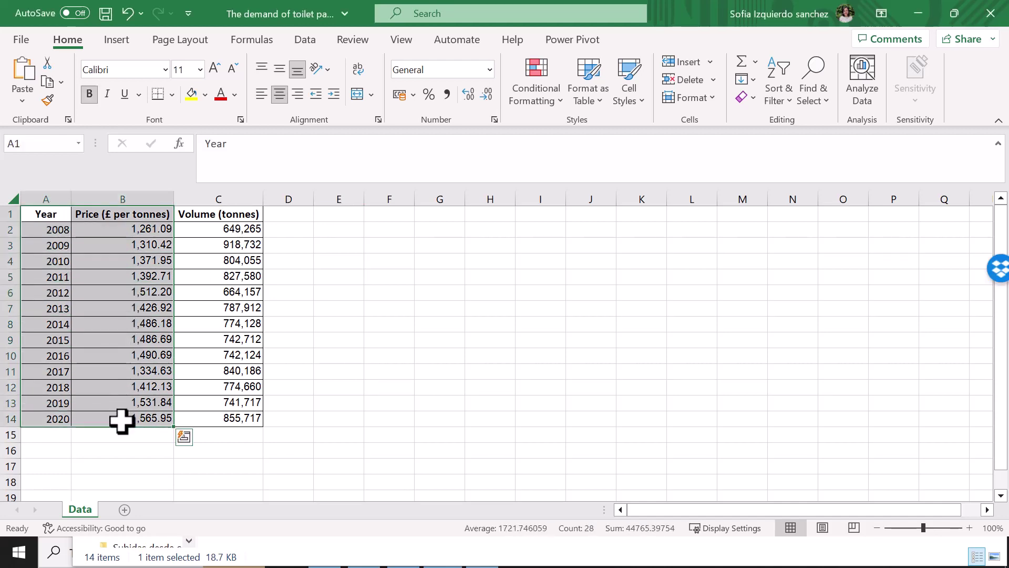
pyautogui.click(116, 45)
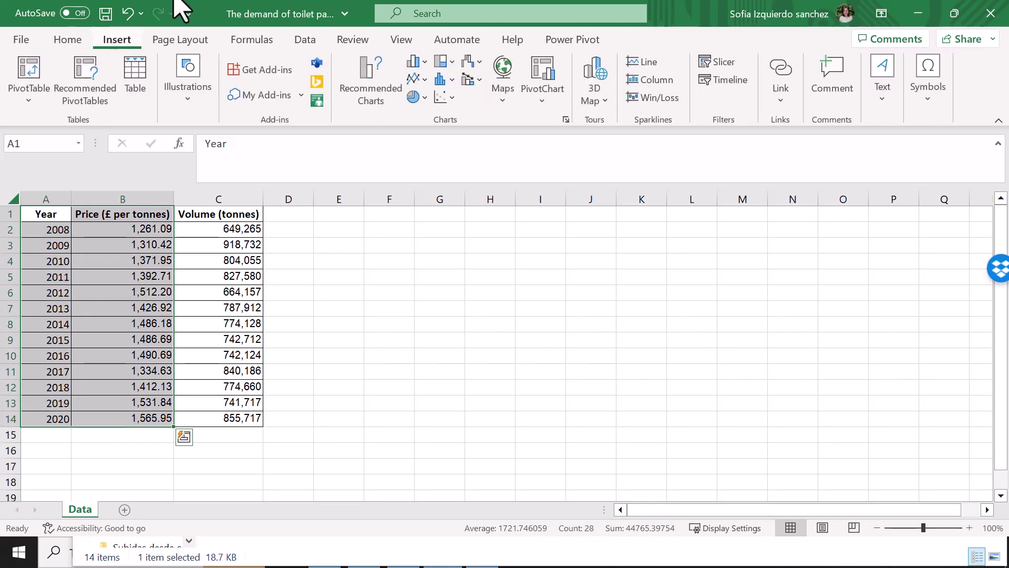
pyautogui.click(370, 86)
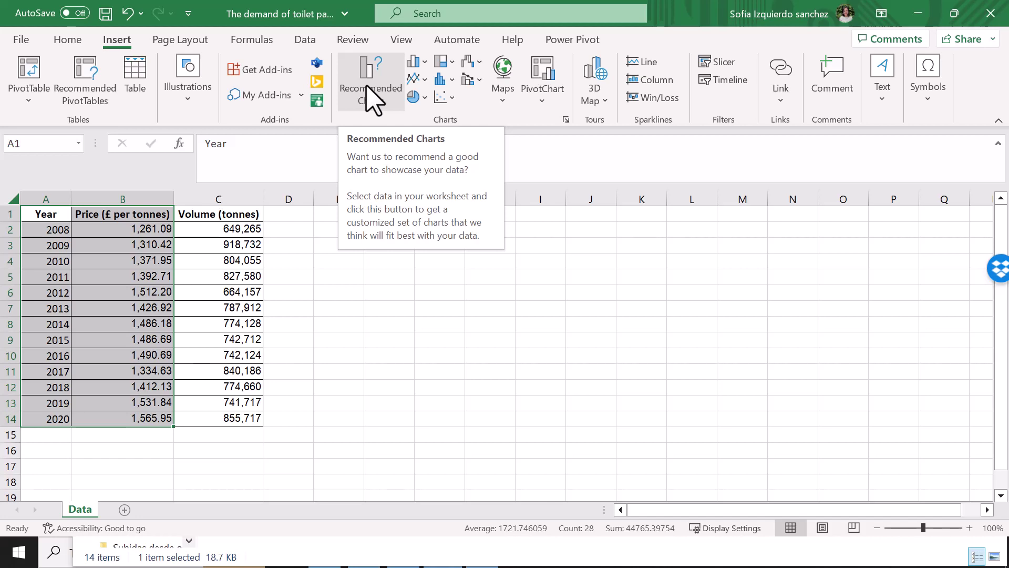
pyautogui.click(419, 81)
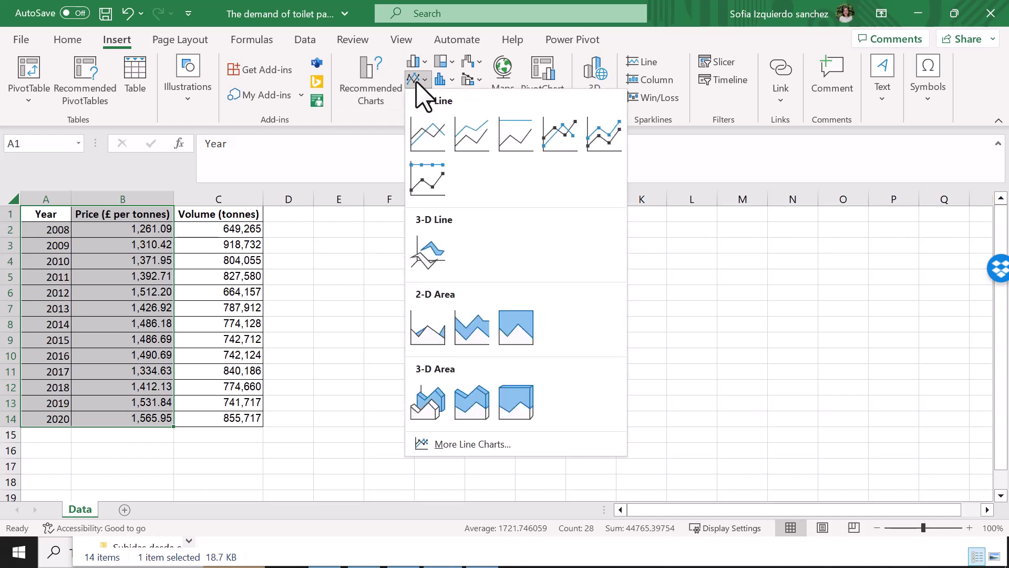
pyautogui.click(420, 129)
pyautogui.click(525, 259)
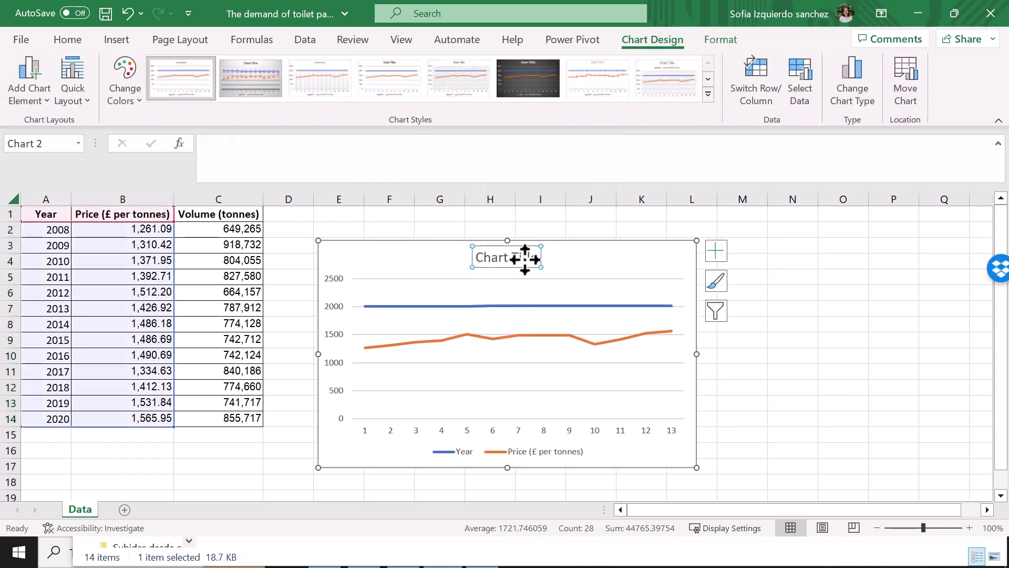
pyautogui.press('Delete')
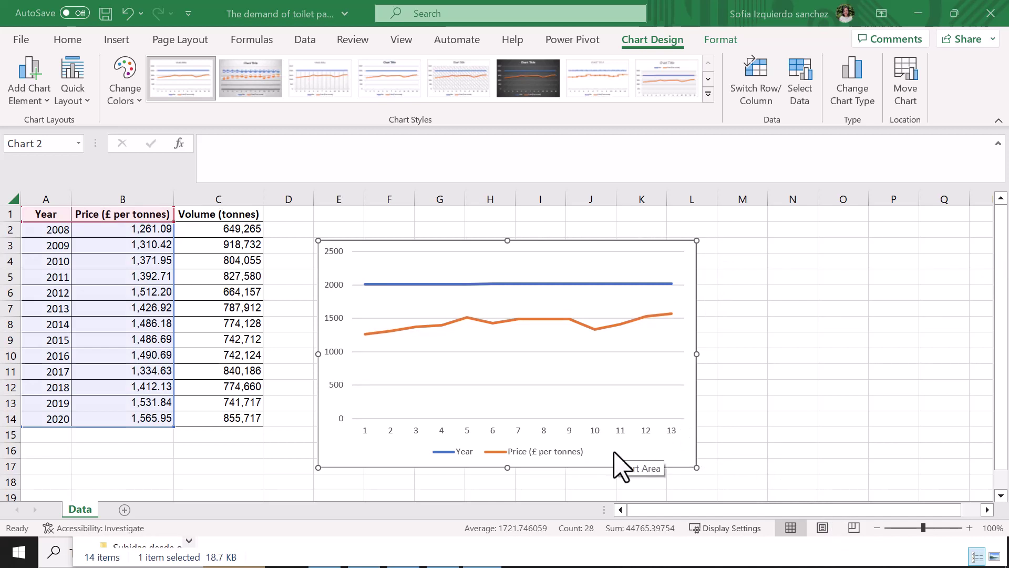
# - Set the chart's horizontal axis labels to the years in A2:A14
pyautogui.moveTo(622, 466)
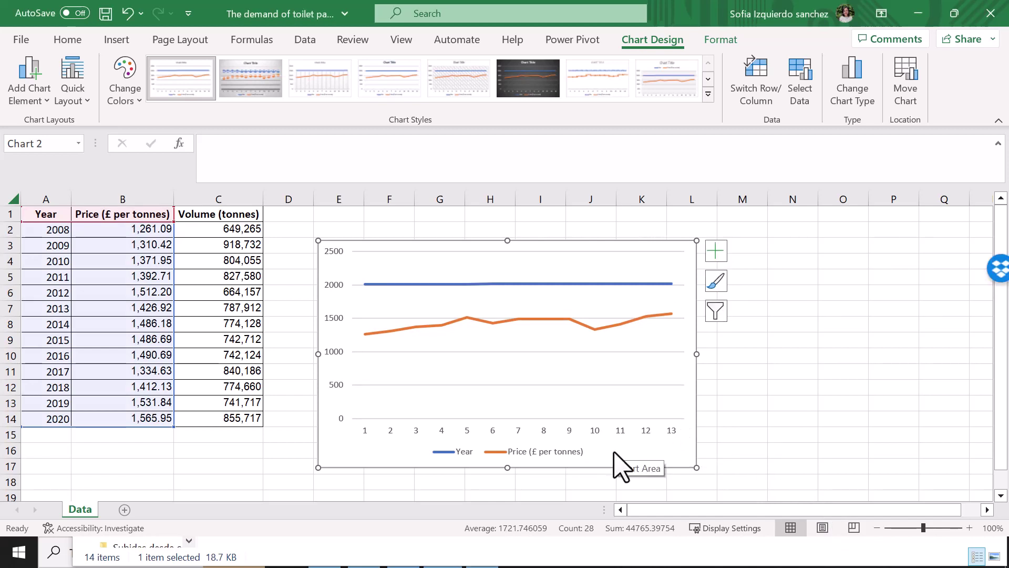
pyautogui.rightClick(621, 462)
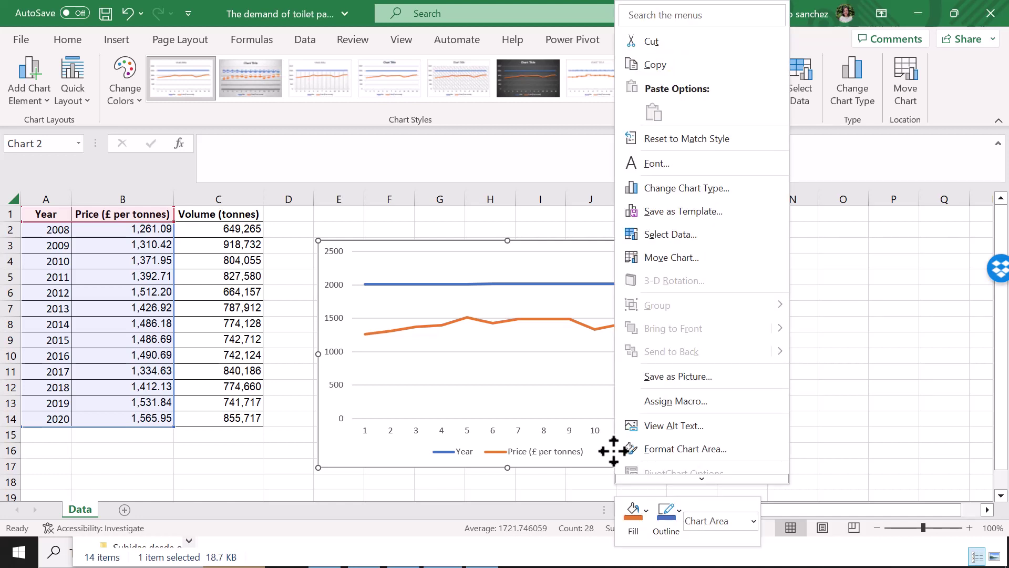
pyautogui.click(682, 234)
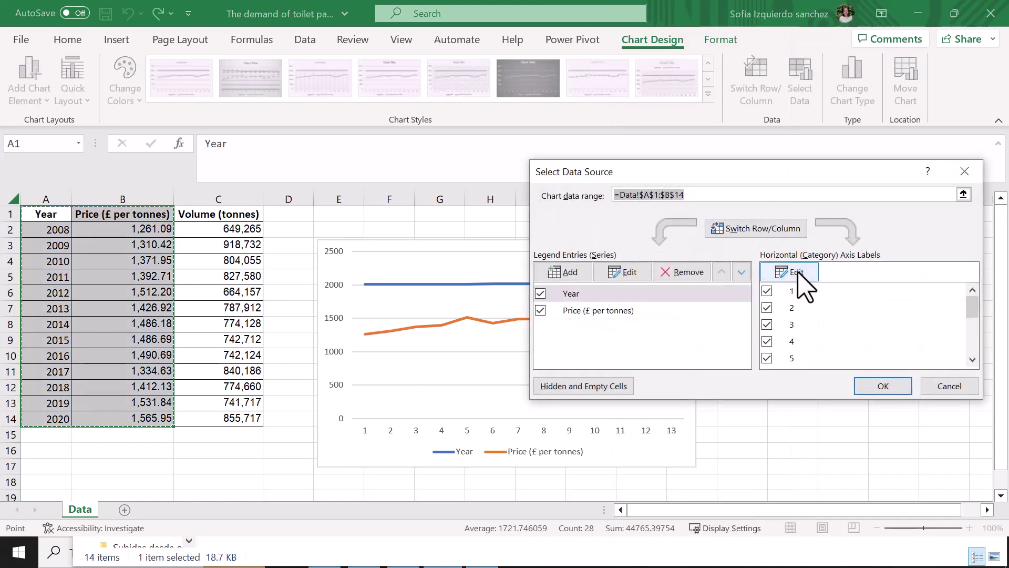
pyautogui.click(795, 272)
pyautogui.click(56, 230)
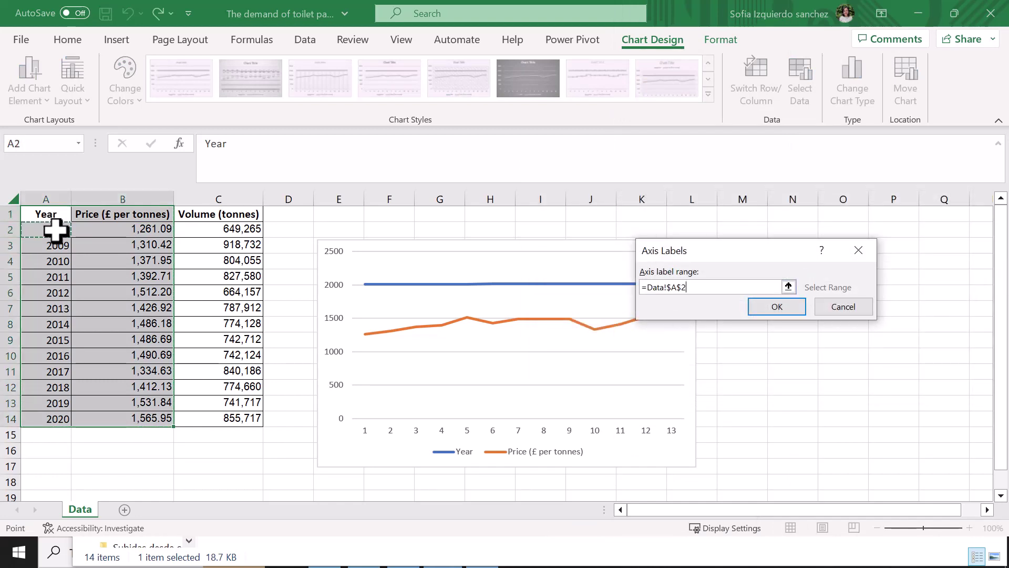
pyautogui.moveTo(56, 230); pyautogui.dragTo(40, 416)
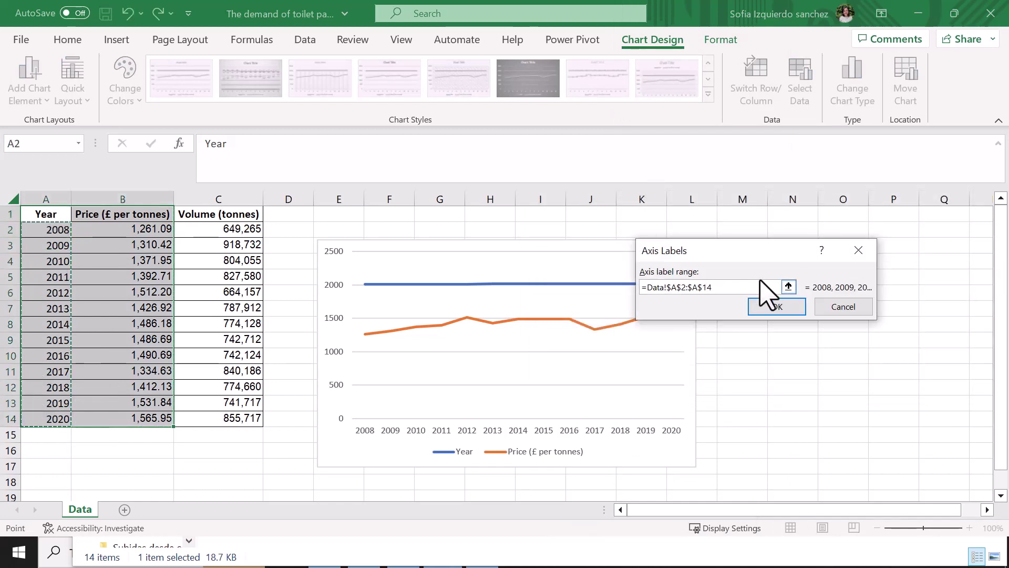
pyautogui.click(766, 308)
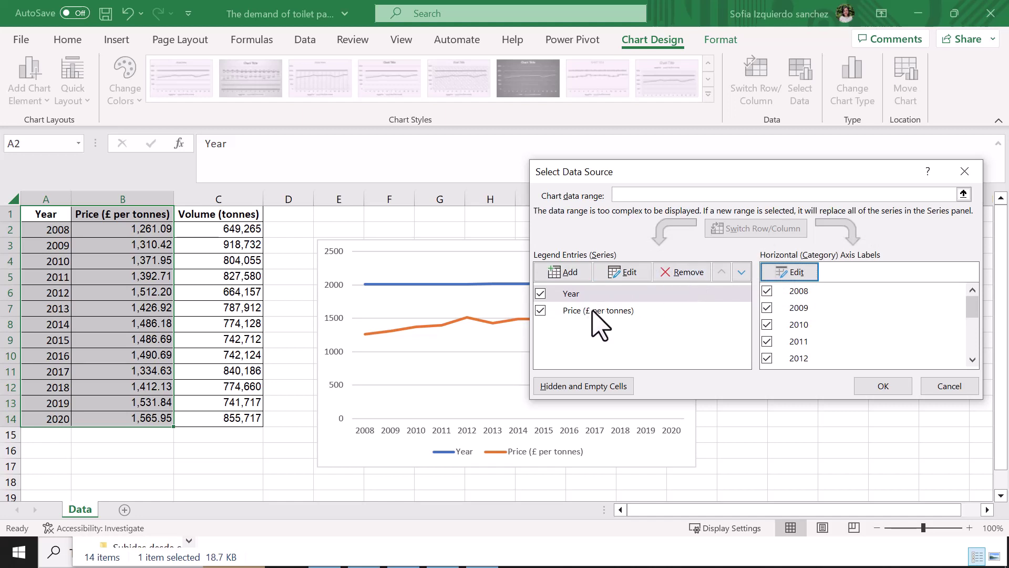
# - Remove the Year series from the chart's data source, leaving only the price series
pyautogui.click(683, 272)
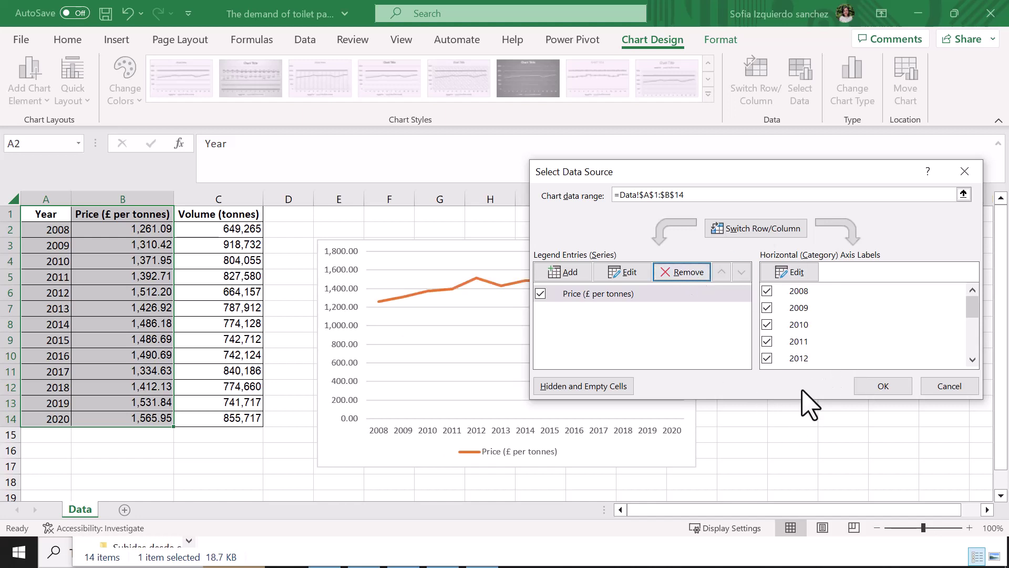
pyautogui.click(884, 387)
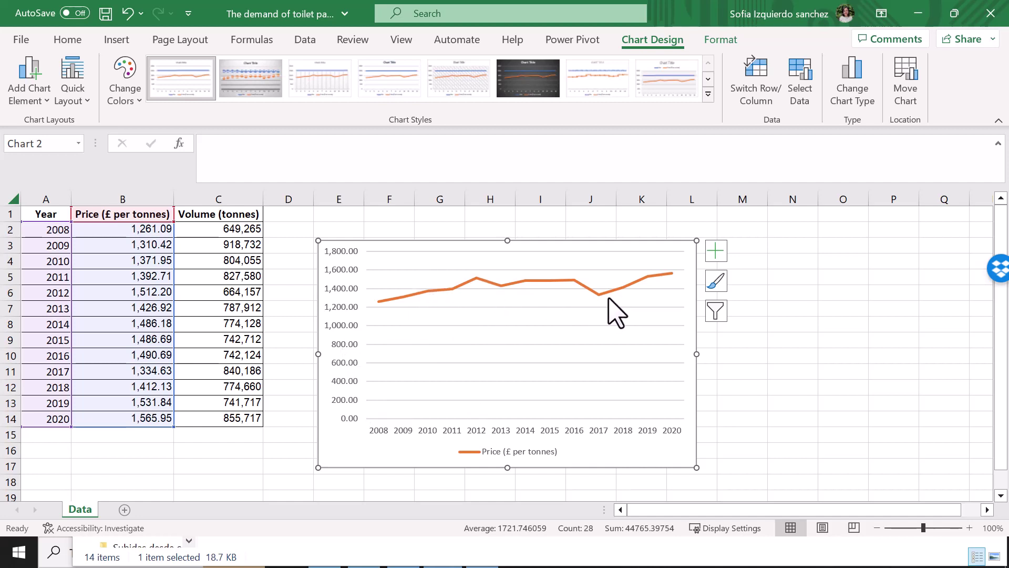
pyautogui.click(754, 360)
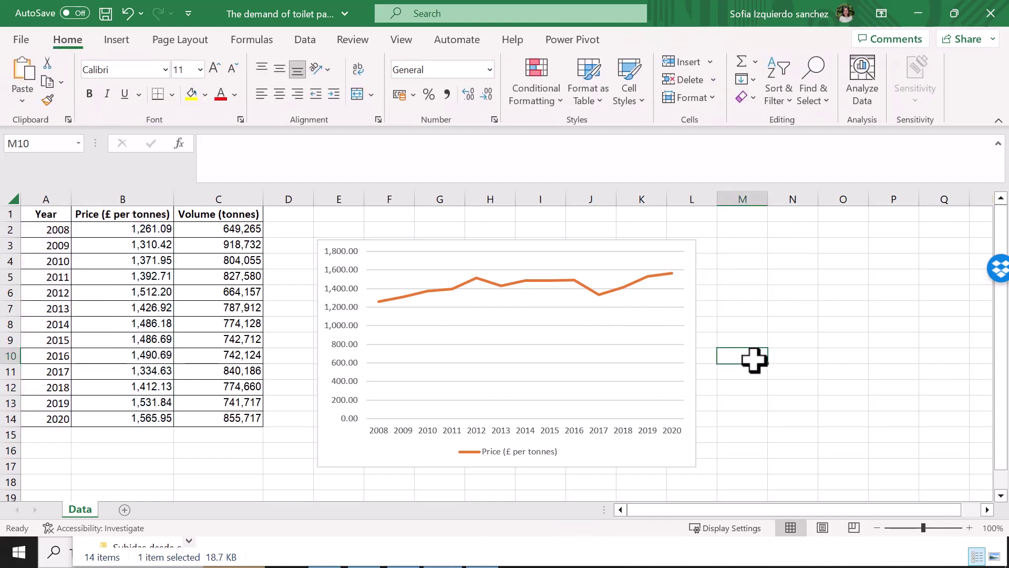
pyautogui.moveTo(48, 214); pyautogui.dragTo(43, 414)
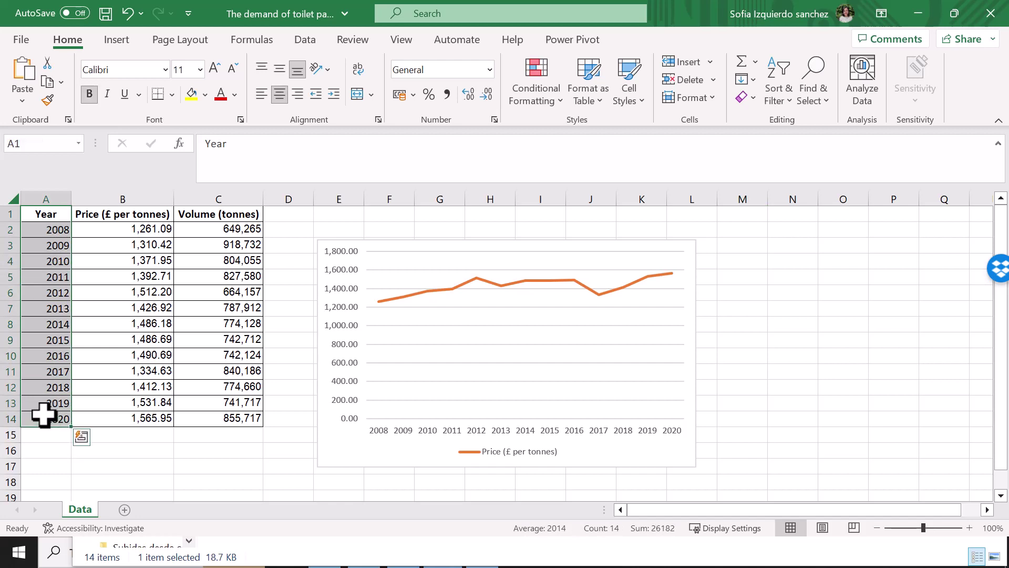
pyautogui.moveTo(226, 212); pyautogui.dragTo(216, 416)
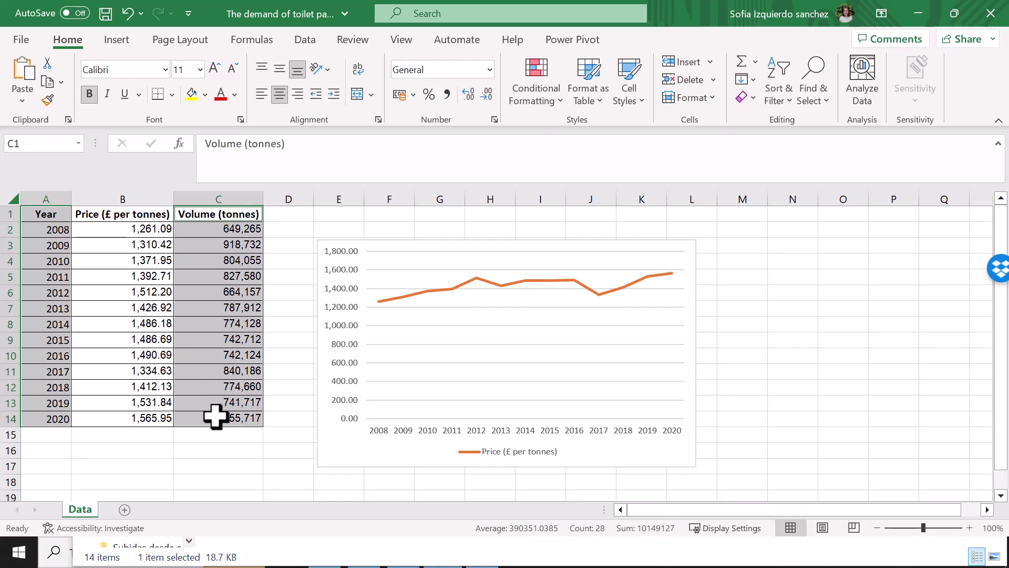
pyautogui.click(805, 355)
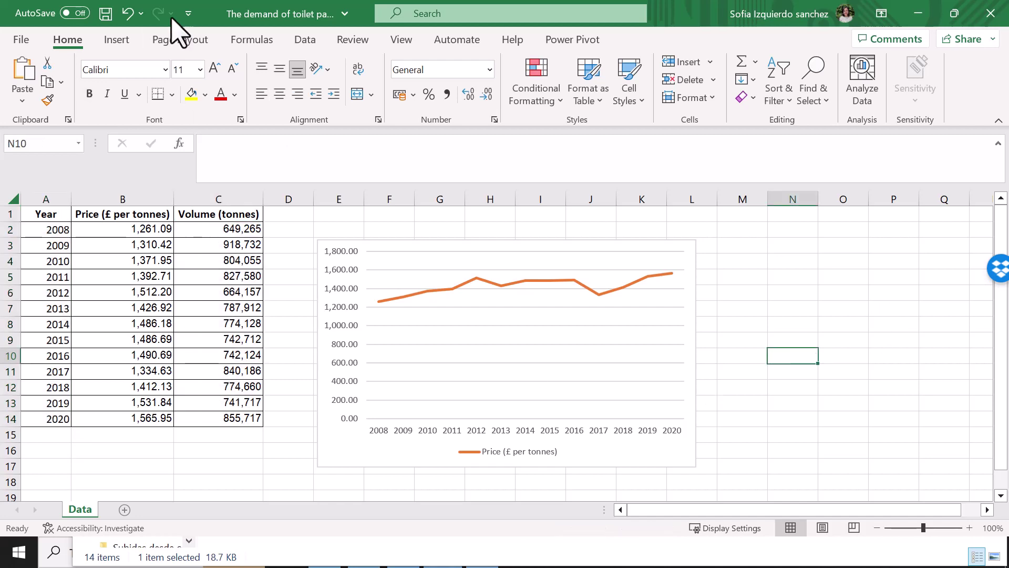
# - Insert an empty 2-D line chart with no data selected and move it off the price chart toward columns K to Q
pyautogui.click(121, 39)
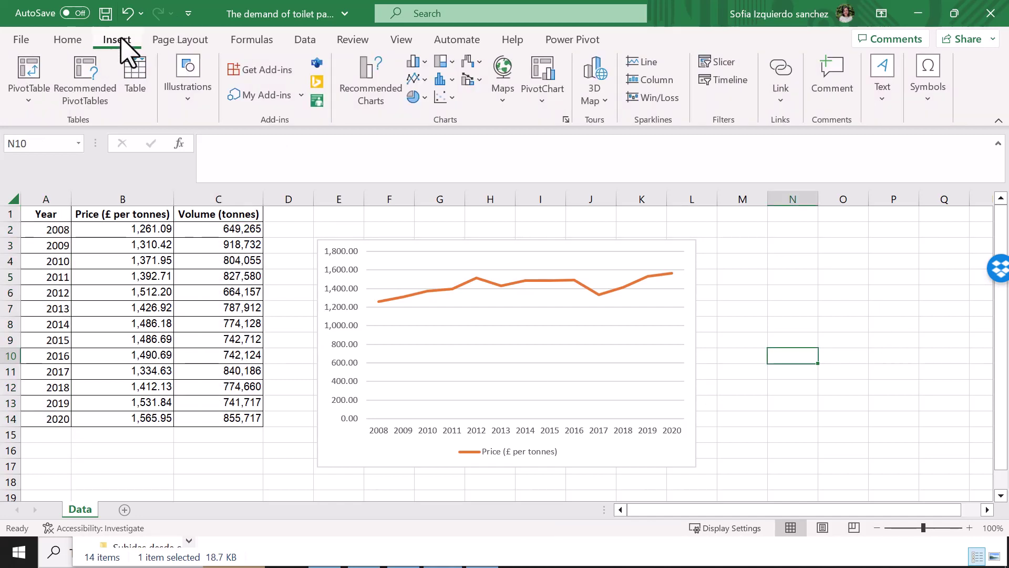
pyautogui.click(425, 83)
pyautogui.click(423, 144)
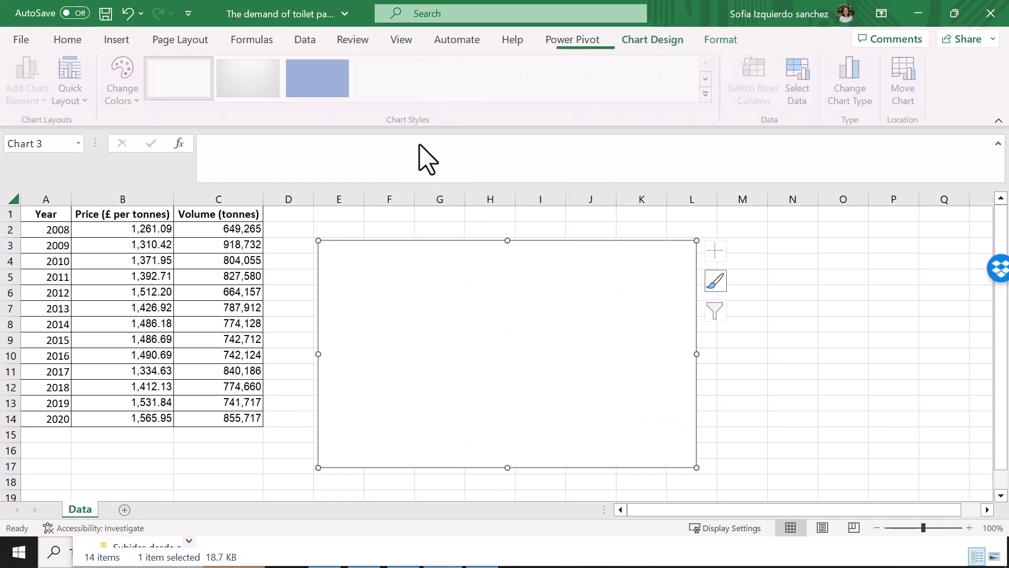
pyautogui.moveTo(622, 290); pyautogui.dragTo(837, 304)
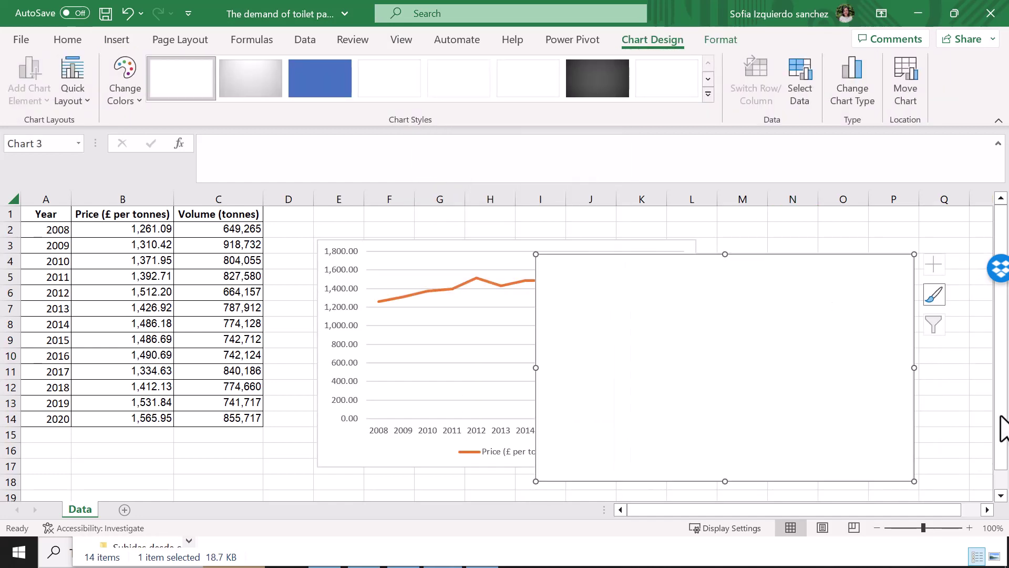
pyautogui.moveTo(1004, 437)
pyautogui.mouseDown()
pyautogui.moveTo(1003, 451)
pyautogui.moveTo(1003, 437)
pyautogui.mouseUp()
pyautogui.moveTo(779, 371); pyautogui.dragTo(878, 356)
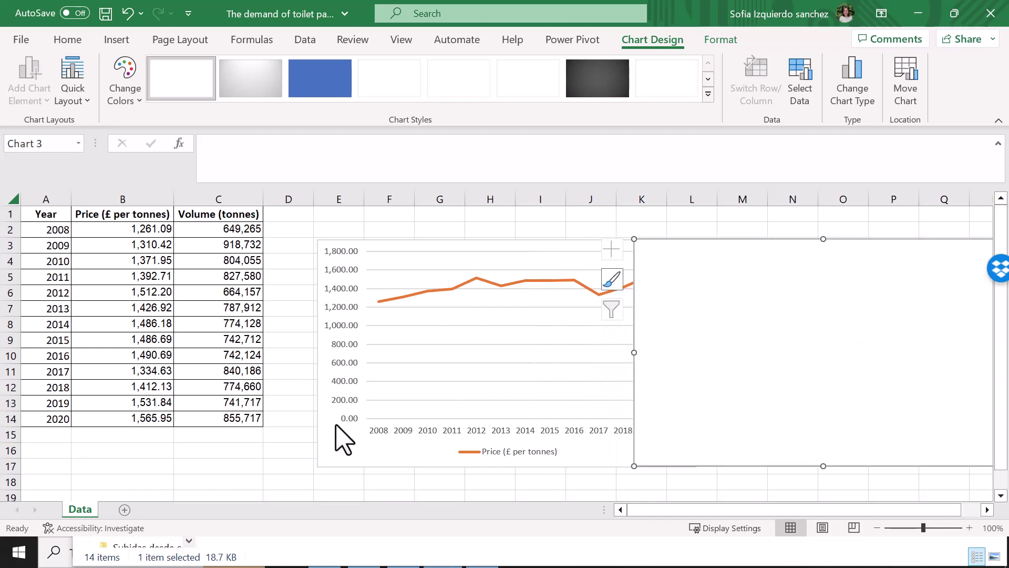
# - Move the price chart closer to the data table, narrow it to end around column J, and place the empty chart directly beside it
pyautogui.moveTo(343, 435); pyautogui.dragTo(306, 424)
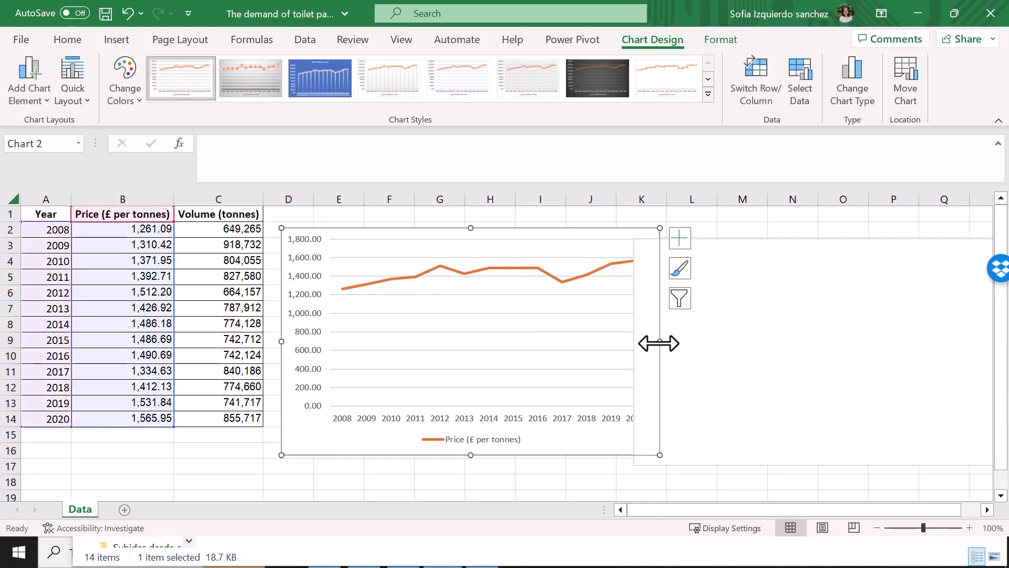
pyautogui.moveTo(658, 343); pyautogui.dragTo(589, 342)
pyautogui.click(683, 336)
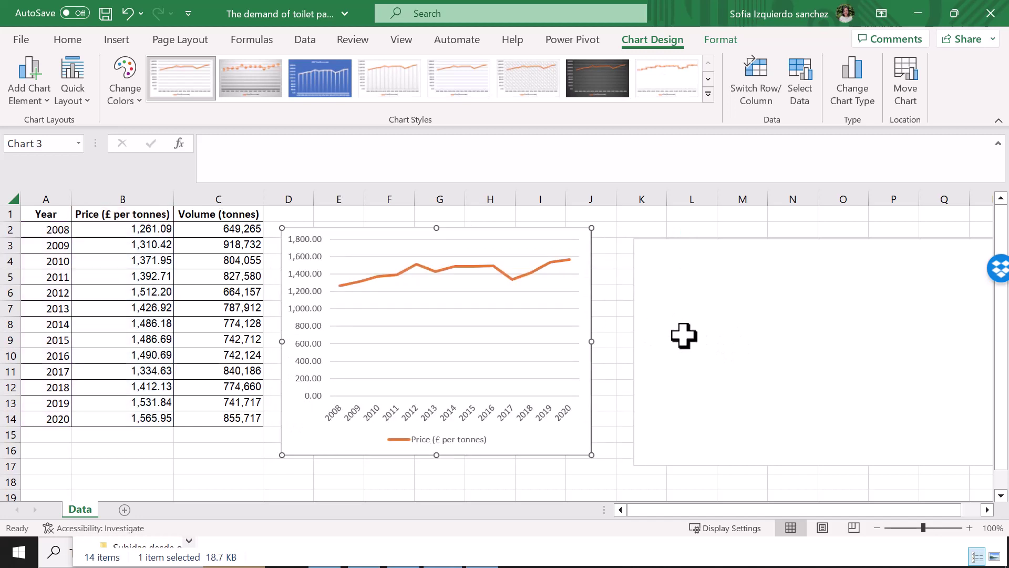
pyautogui.moveTo(684, 336); pyautogui.dragTo(651, 325)
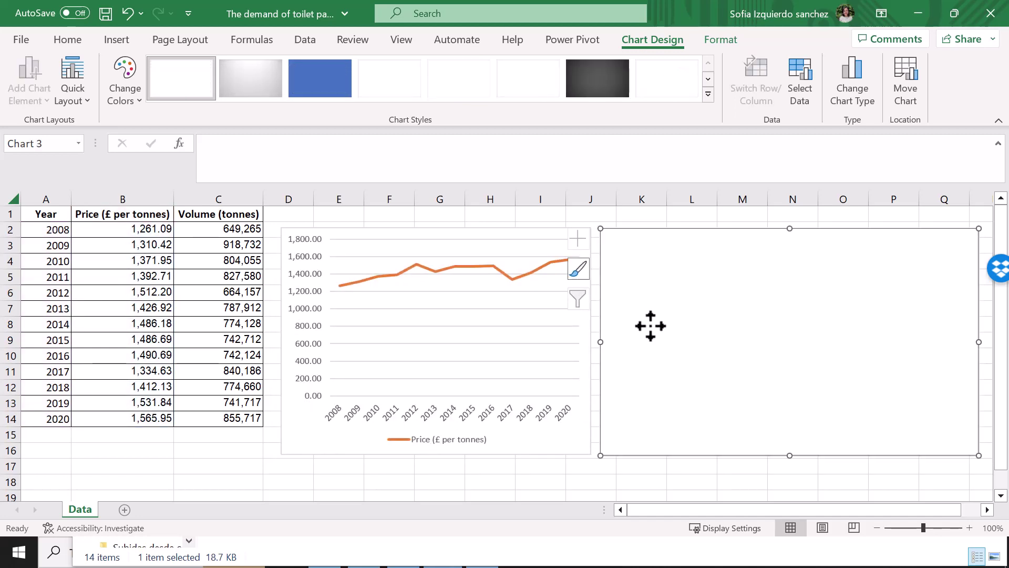
# - Add a data series to the empty chart, named from cell C1 with the volume values in C2:C14
pyautogui.rightClick(651, 325)
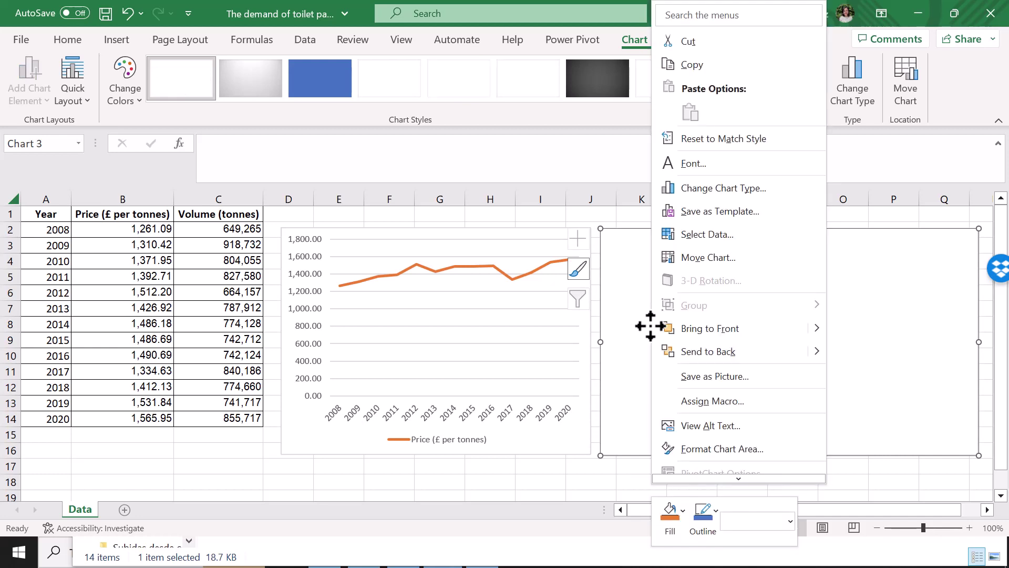
pyautogui.click(715, 240)
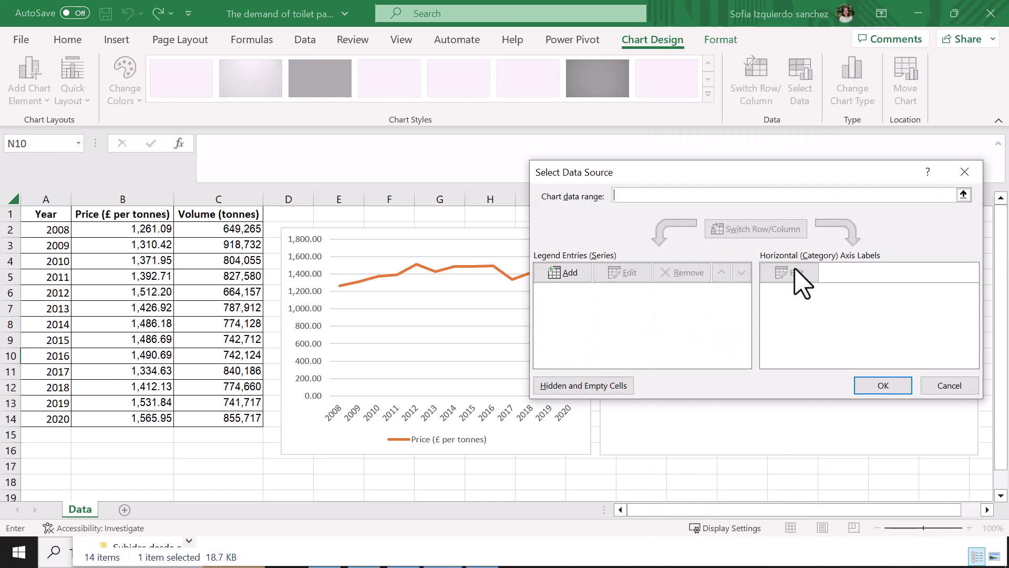
pyautogui.click(555, 273)
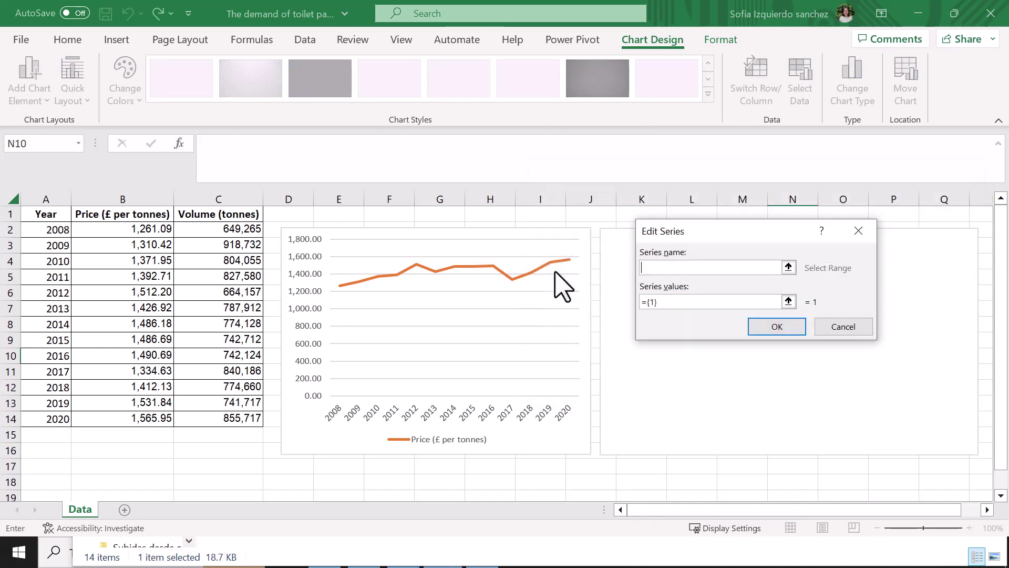
pyautogui.click(788, 267)
pyautogui.click(209, 214)
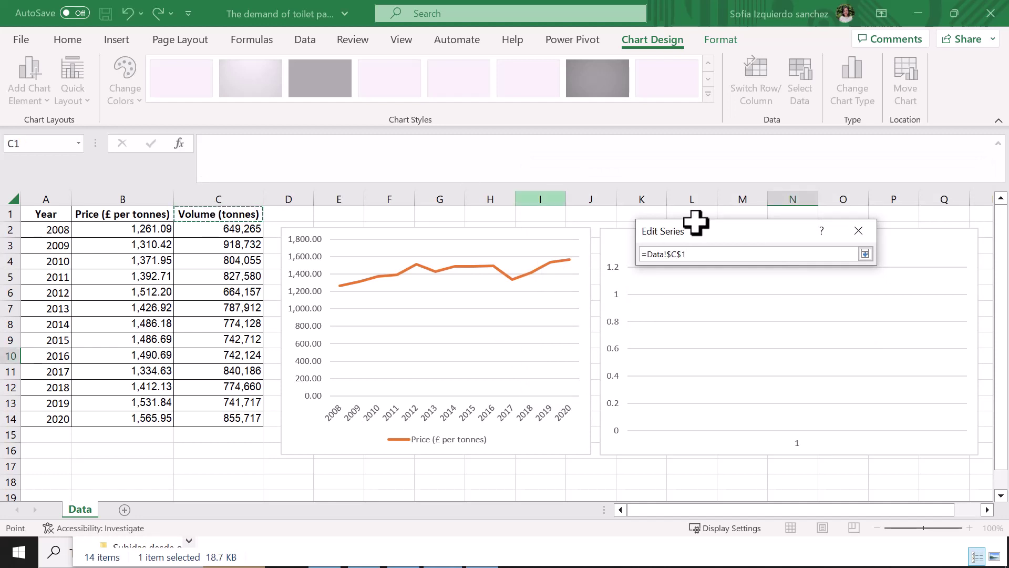
pyautogui.click(864, 254)
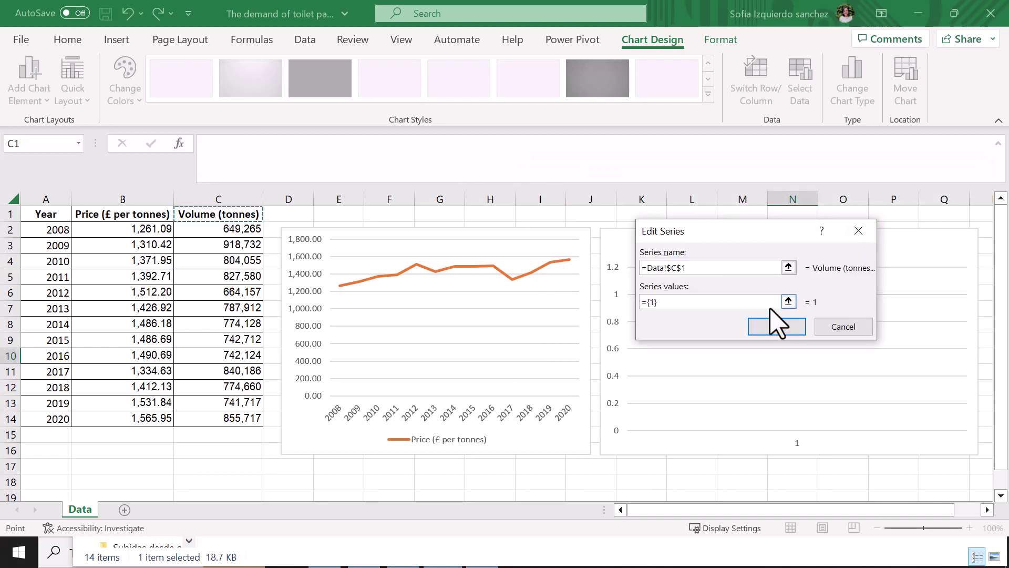
pyautogui.click(791, 302)
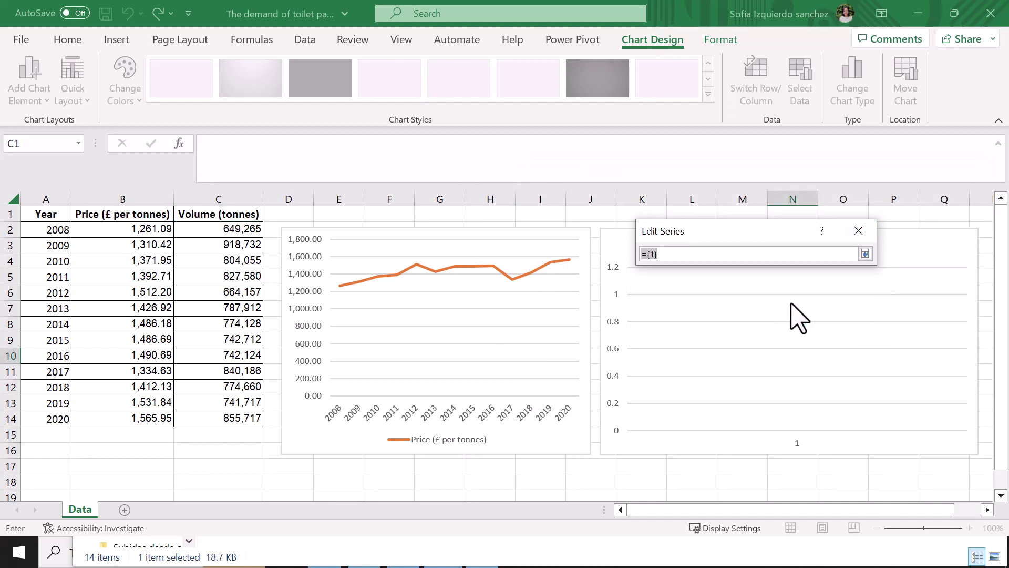
pyautogui.click(226, 229)
pyautogui.moveTo(226, 229); pyautogui.dragTo(205, 418)
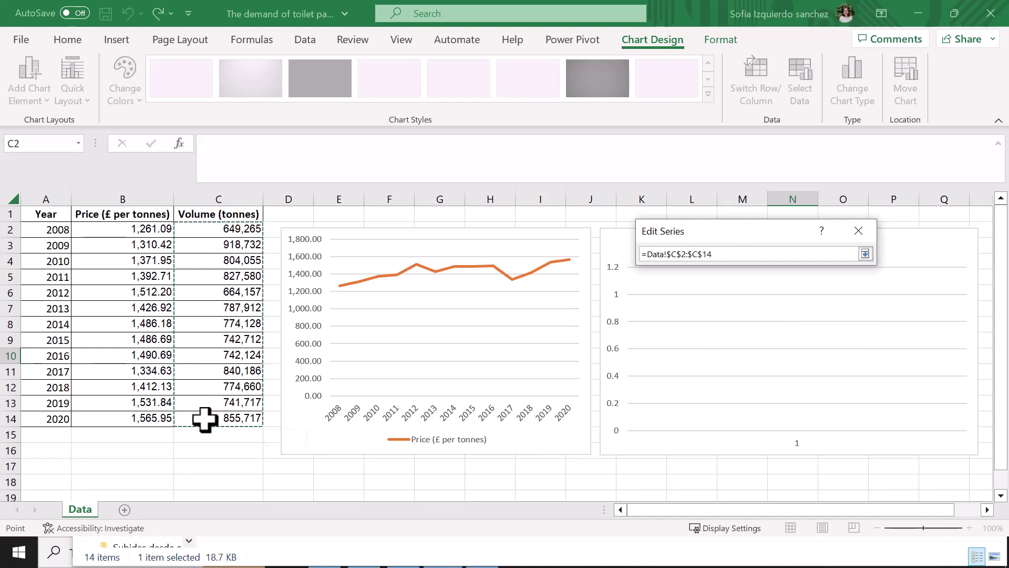
pyautogui.click(865, 254)
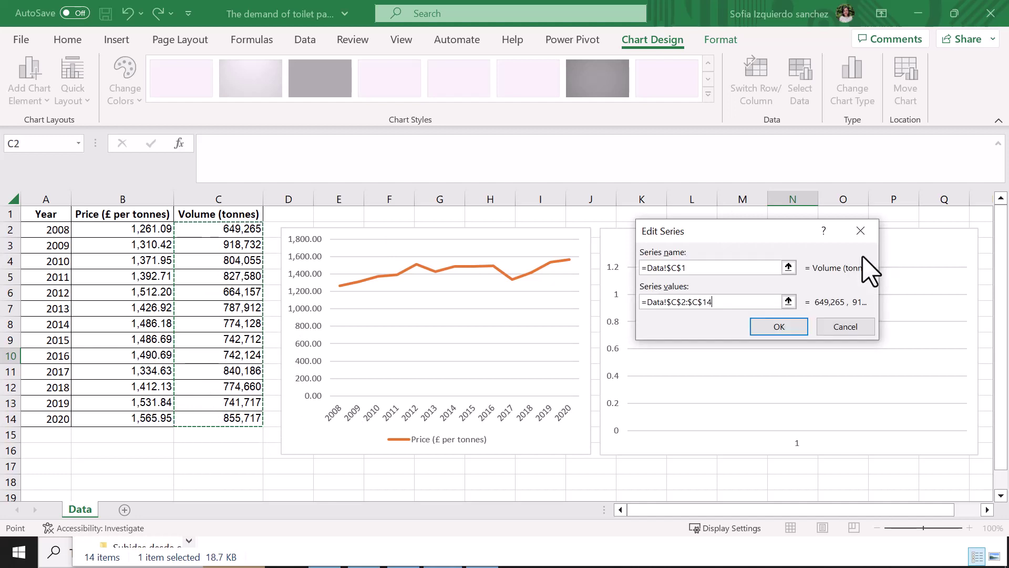
pyautogui.click(779, 327)
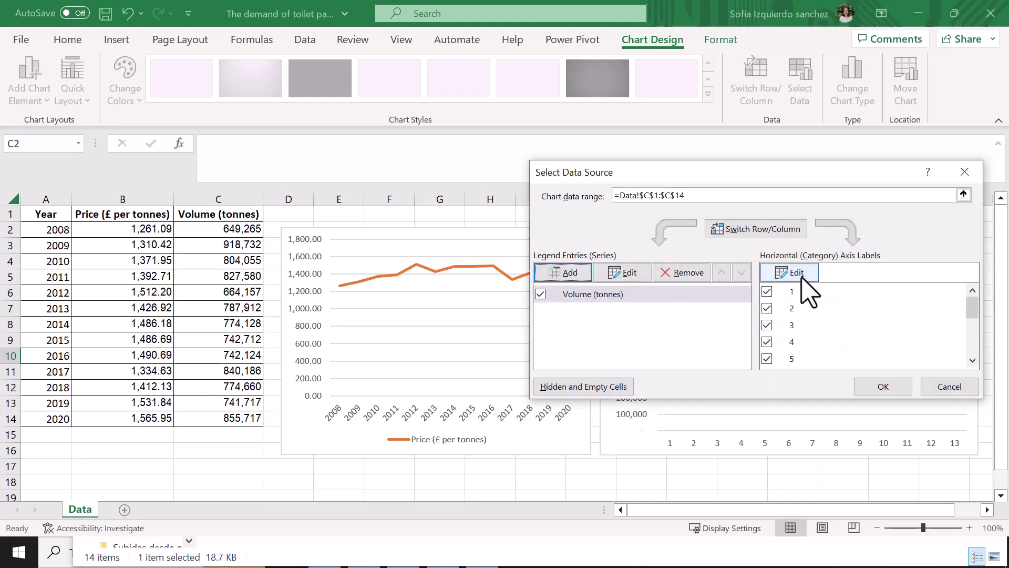
# - Set the volume chart's horizontal axis labels to the years in A2:A14 and apply the data source changes
pyautogui.click(783, 209)
pyautogui.moveTo(43, 227); pyautogui.dragTo(35, 417)
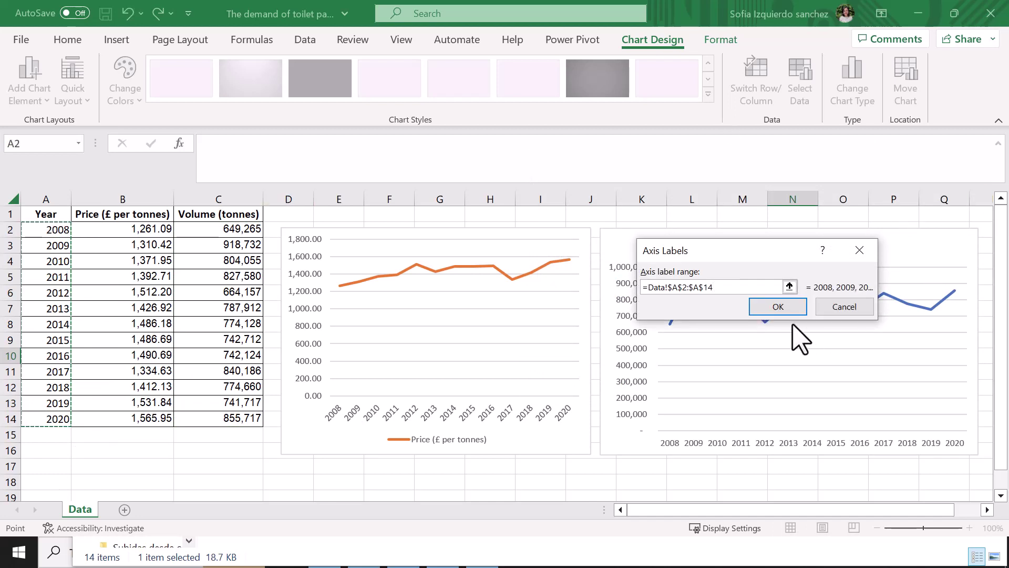
pyautogui.click(783, 310)
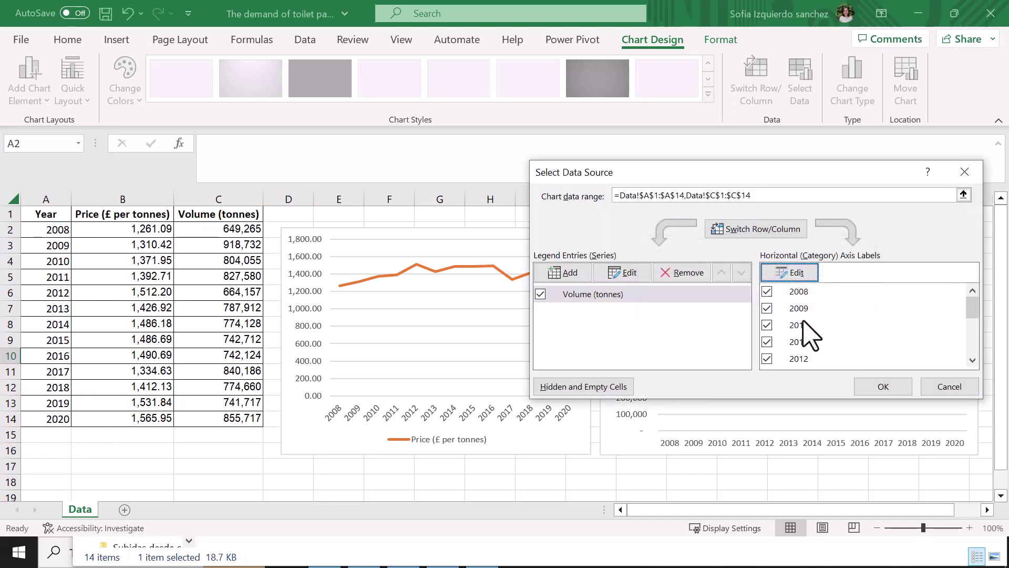
pyautogui.click(866, 386)
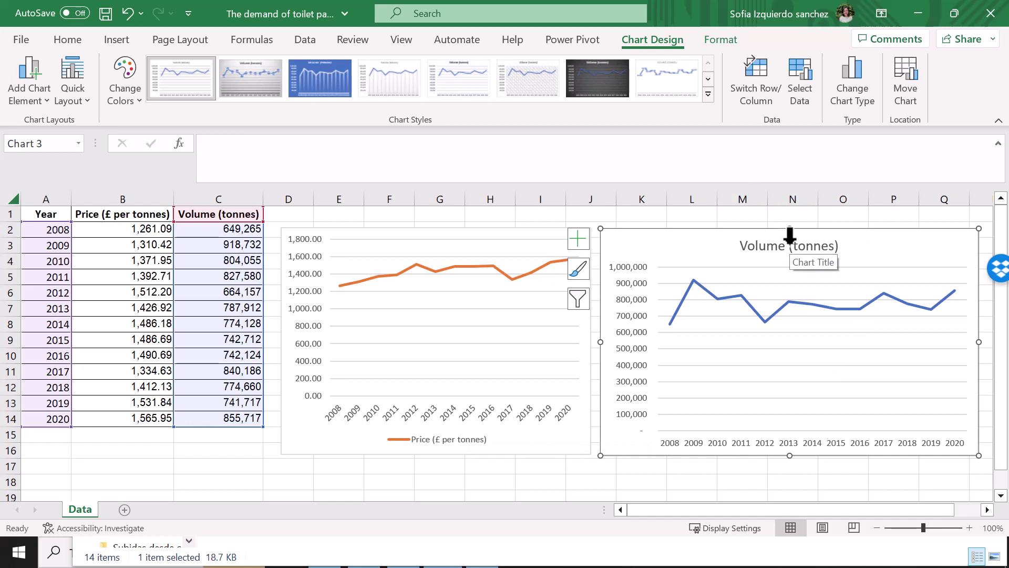
# - Add axis titles and a chart title to the price line chart
pyautogui.click(311, 444)
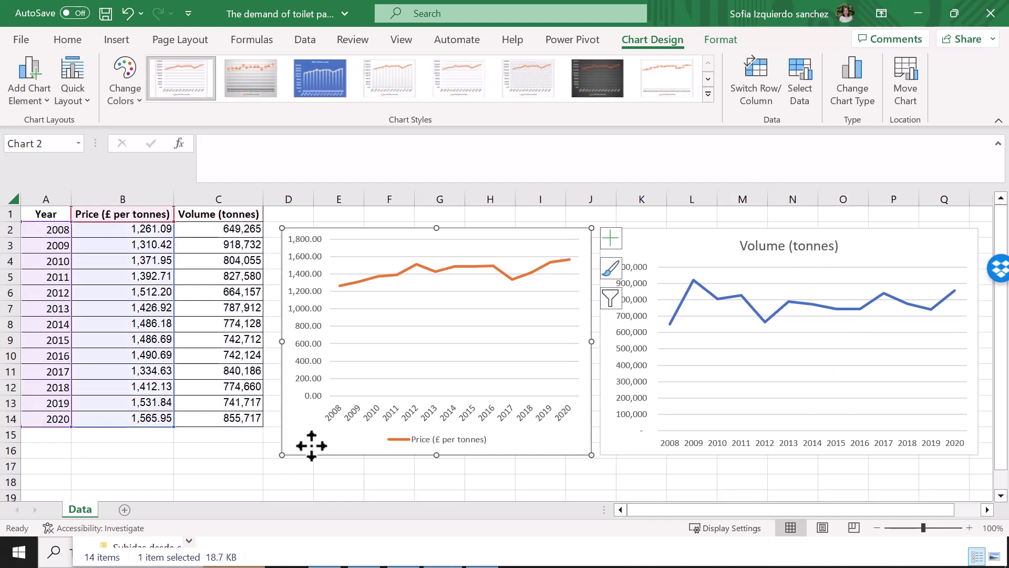
pyautogui.click(608, 242)
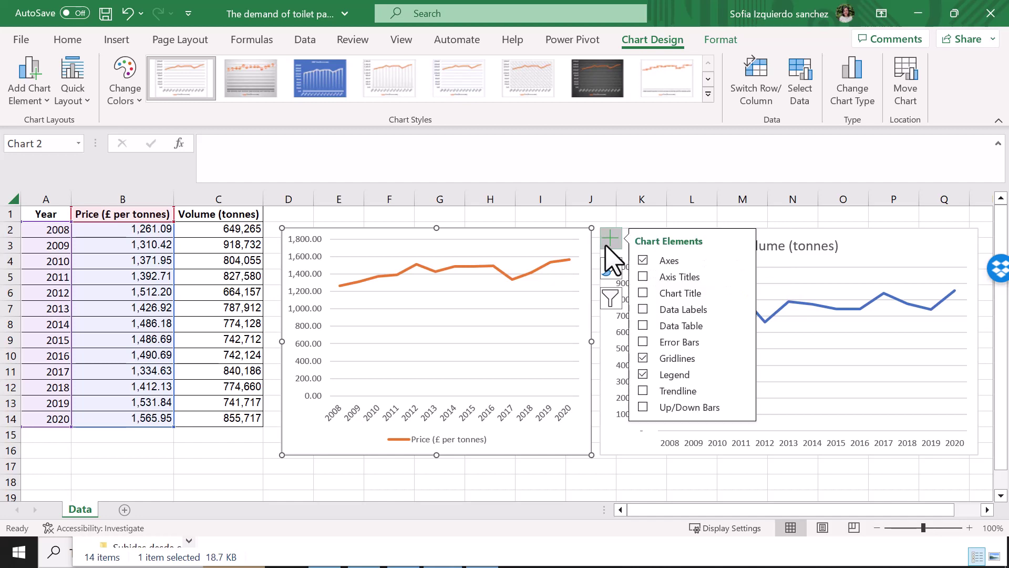
pyautogui.click(643, 277)
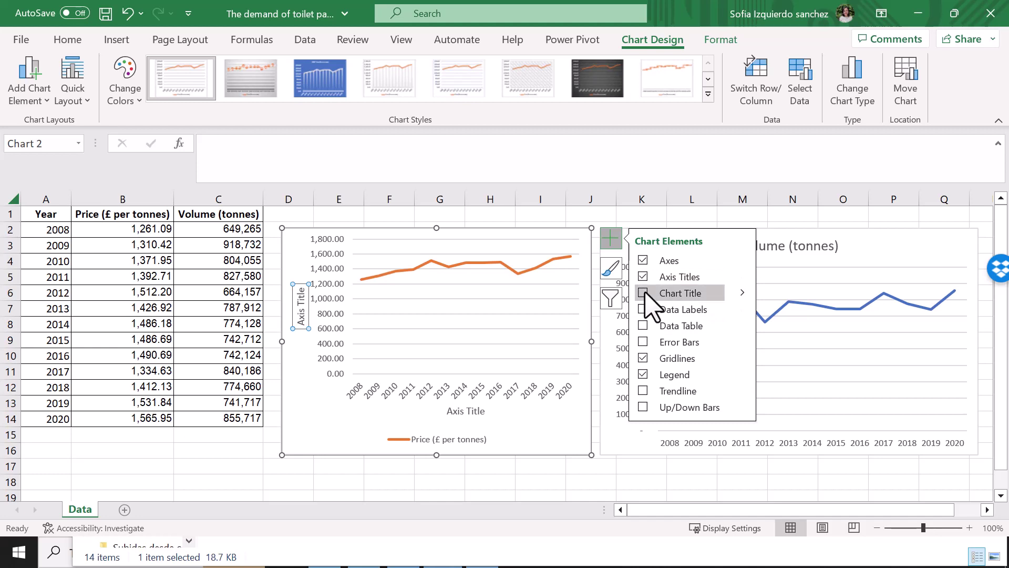
pyautogui.click(643, 293)
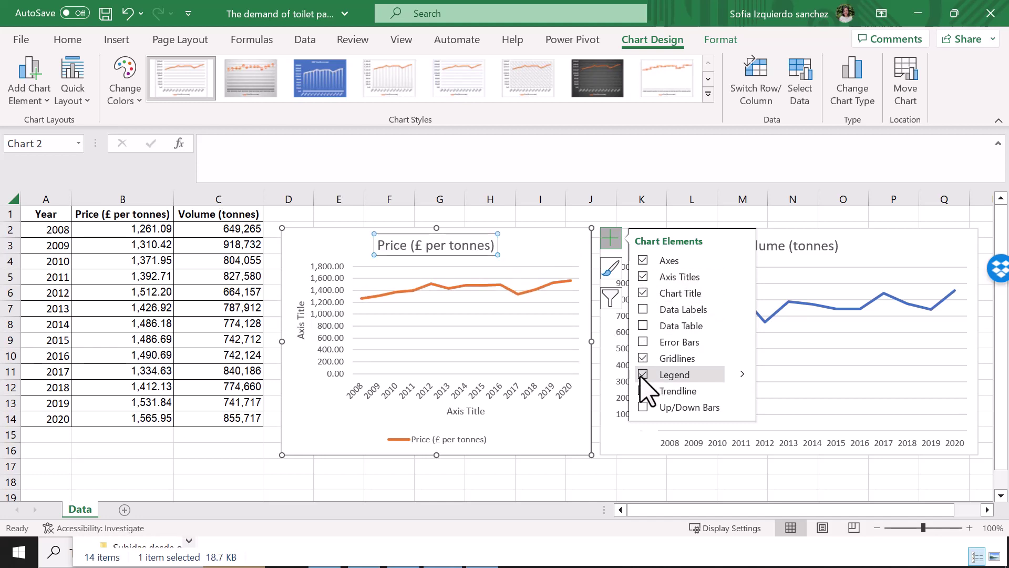
# - Select the volume line chart for editing its chart elements
pyautogui.click(606, 450)
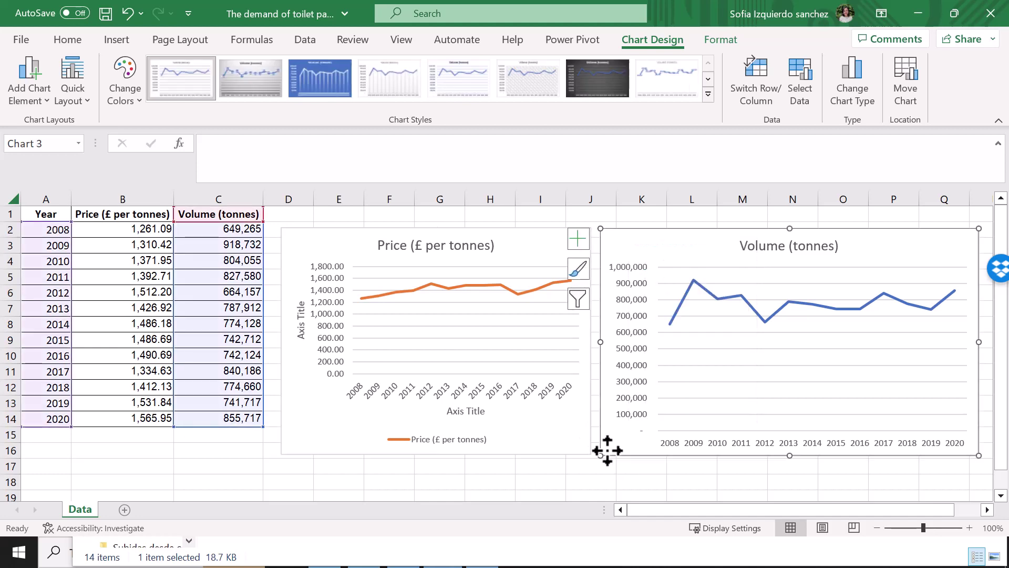